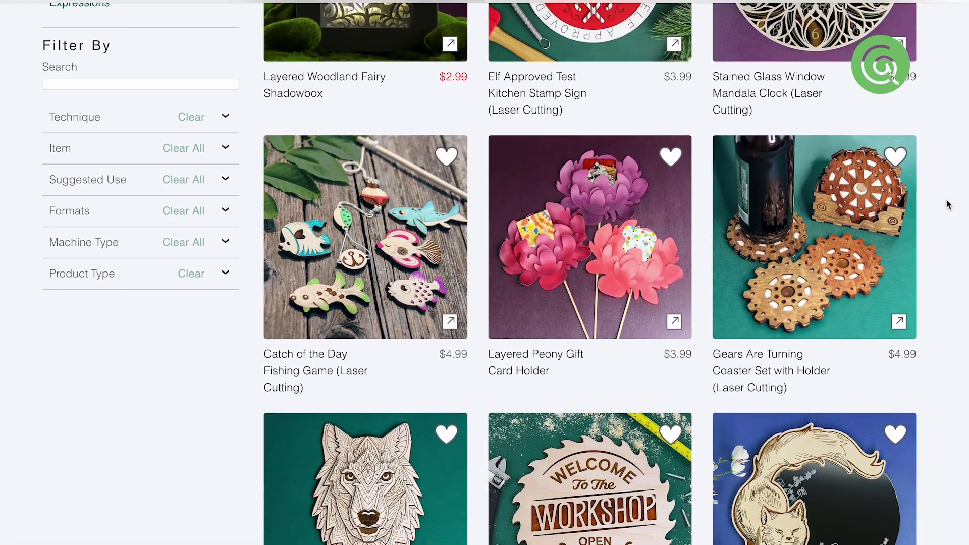
Scroll the Craft Genesis shop grid down to the Infinite Botanical Thank You Card listing.
{"action": "scroll", "coordinate": [947, 203], "scroll_direction": "down", "scroll_amount": 2}
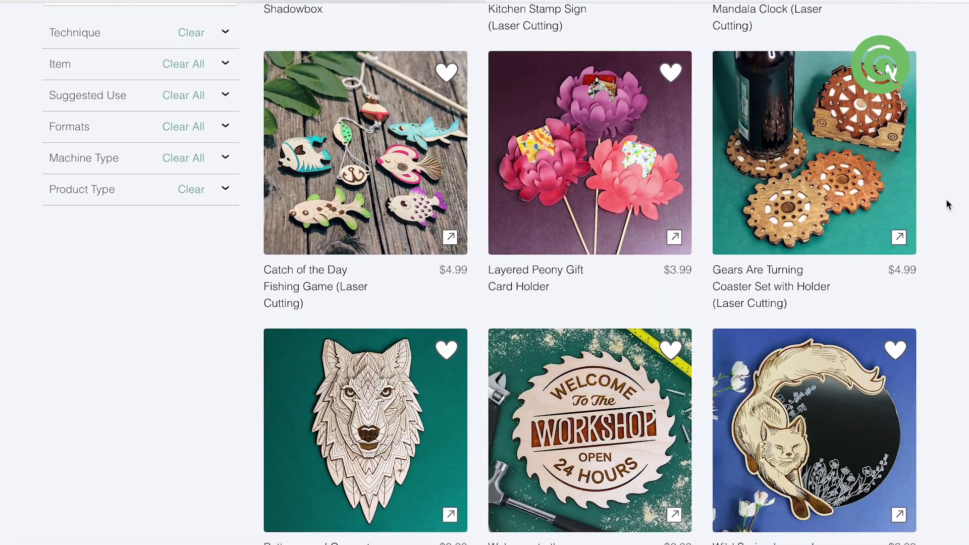
{"action": "scroll", "coordinate": [947, 204], "scroll_direction": "down", "scroll_amount": 2}
{"action": "scroll", "coordinate": [947, 202], "scroll_direction": "down", "scroll_amount": 2}
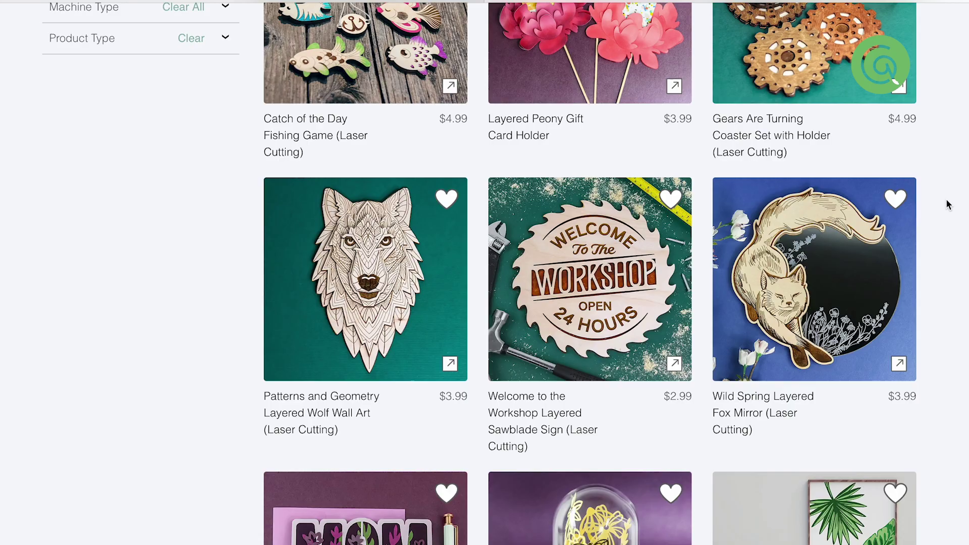
{"action": "scroll", "coordinate": [945, 180], "scroll_direction": "down", "scroll_amount": 2}
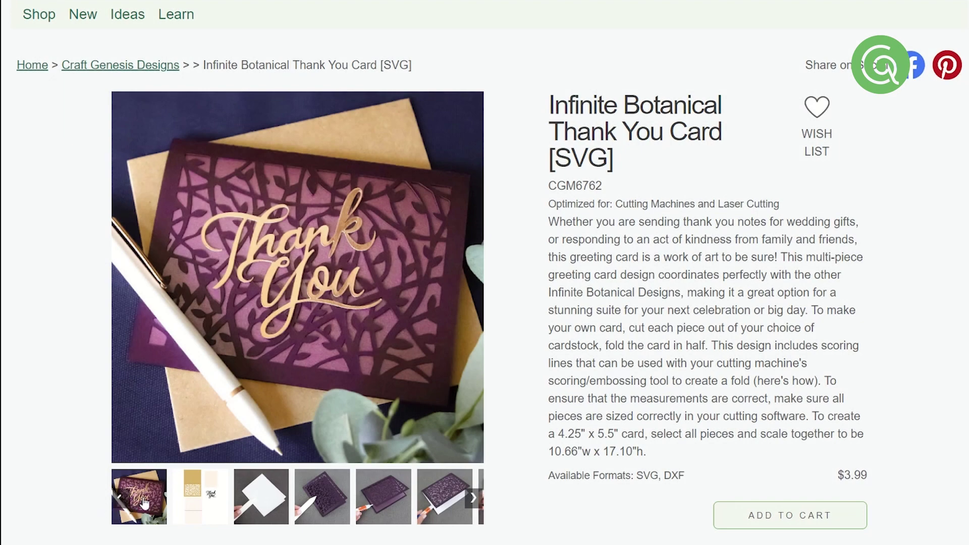
Preview the three product photos showing the card's pieces, folding and assembly.
{"action": "mouse_move", "coordinate": [174, 502]}
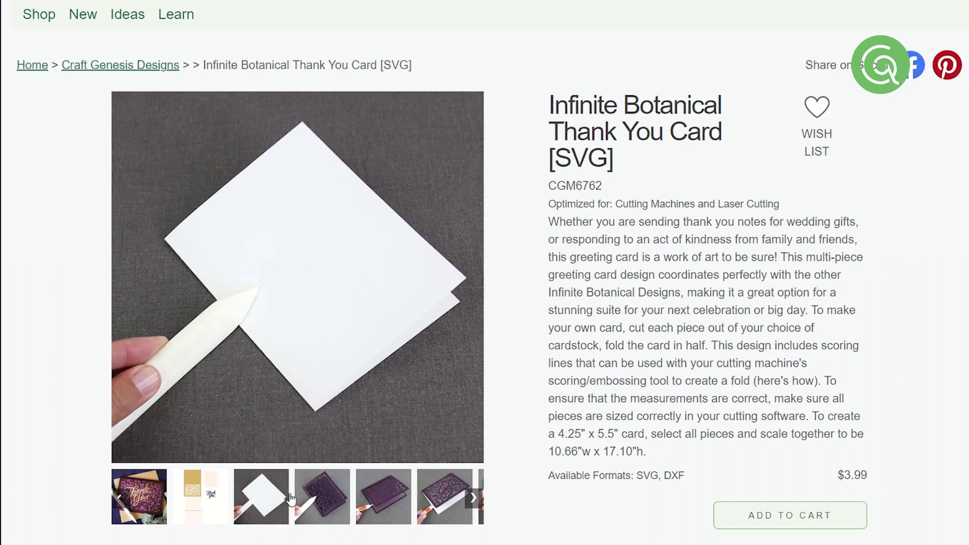
{"action": "mouse_move", "coordinate": [319, 499]}
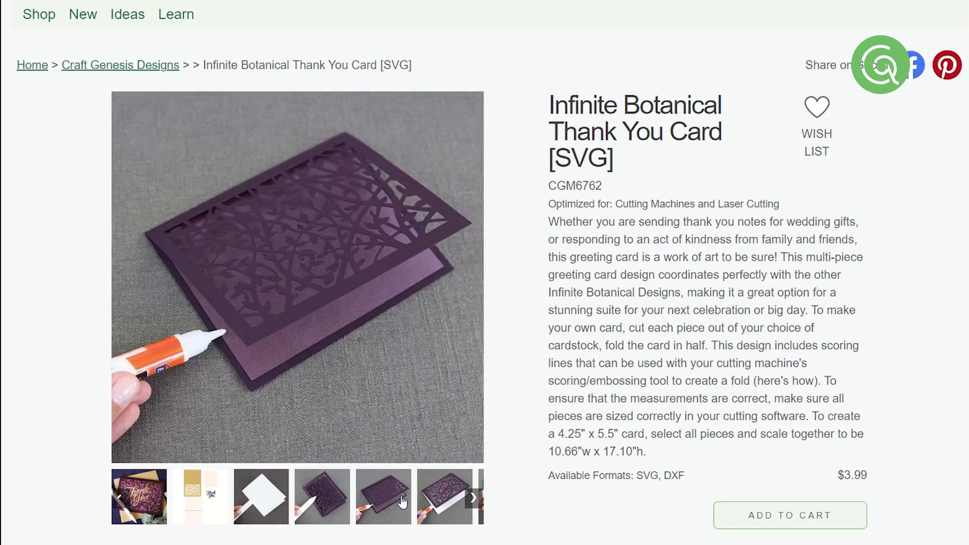
{"action": "mouse_move", "coordinate": [430, 505]}
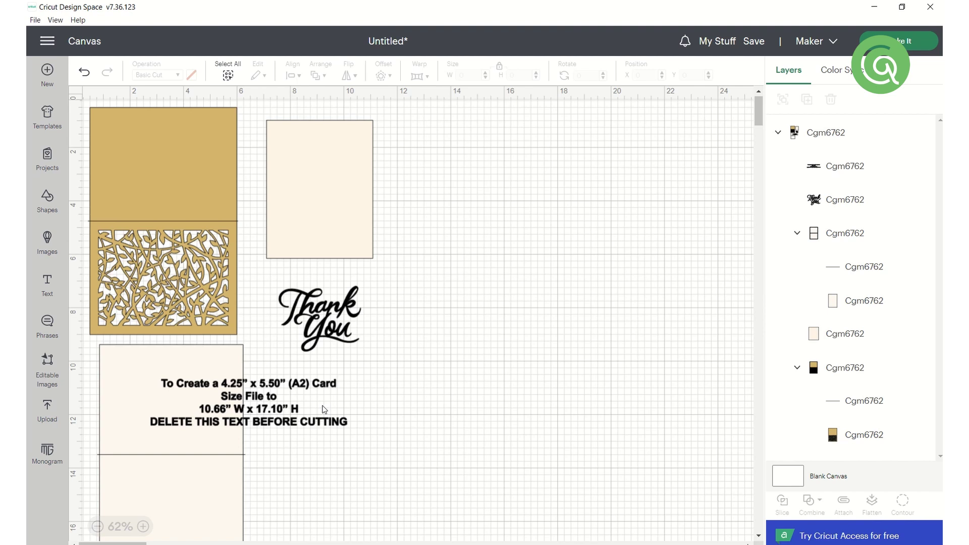
Select the top Cgm6762 group and confirm it measures 10.665 × 17.101 inches.
{"action": "left_click", "coordinate": [325, 410]}
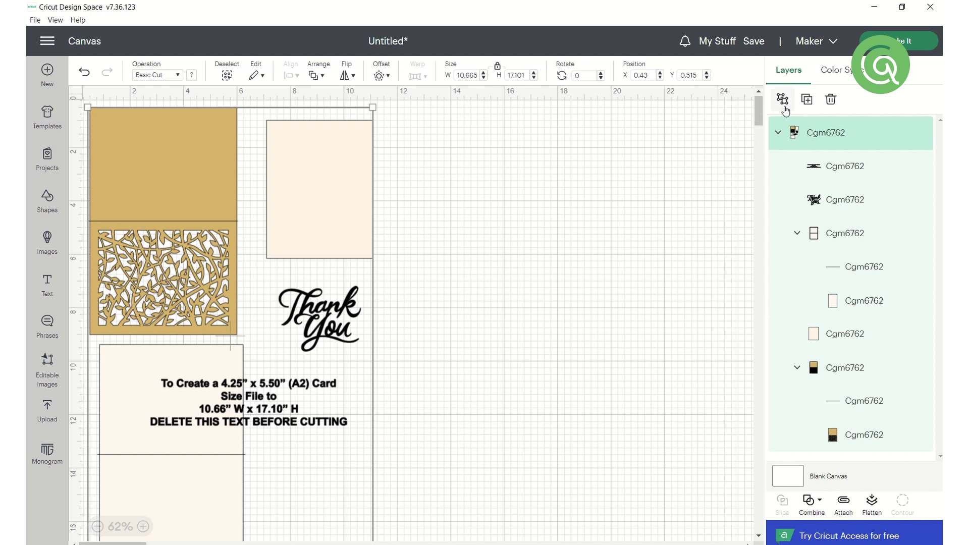
Ungroup Cgm6762 and delete the sizing instruction text layer.
{"action": "left_click", "coordinate": [784, 106]}
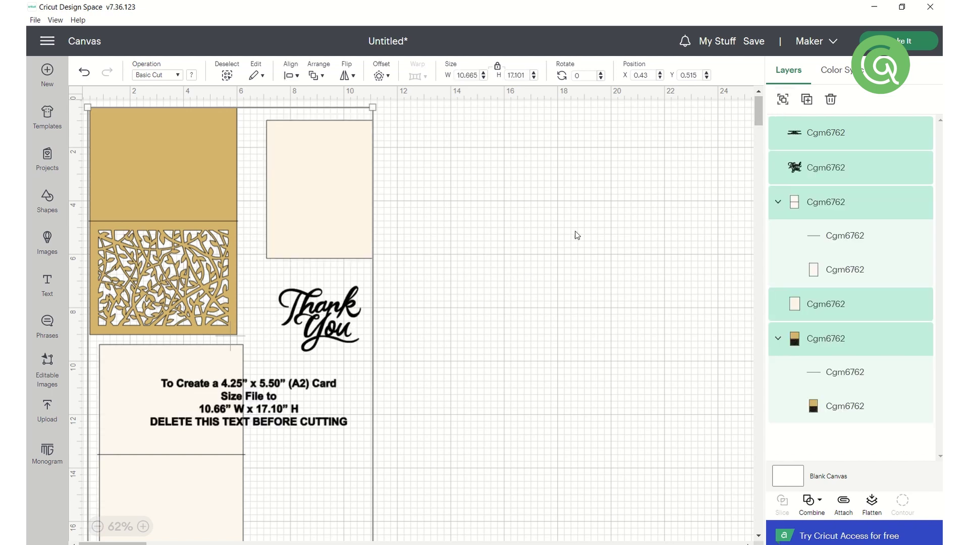
{"action": "left_click", "coordinate": [415, 400]}
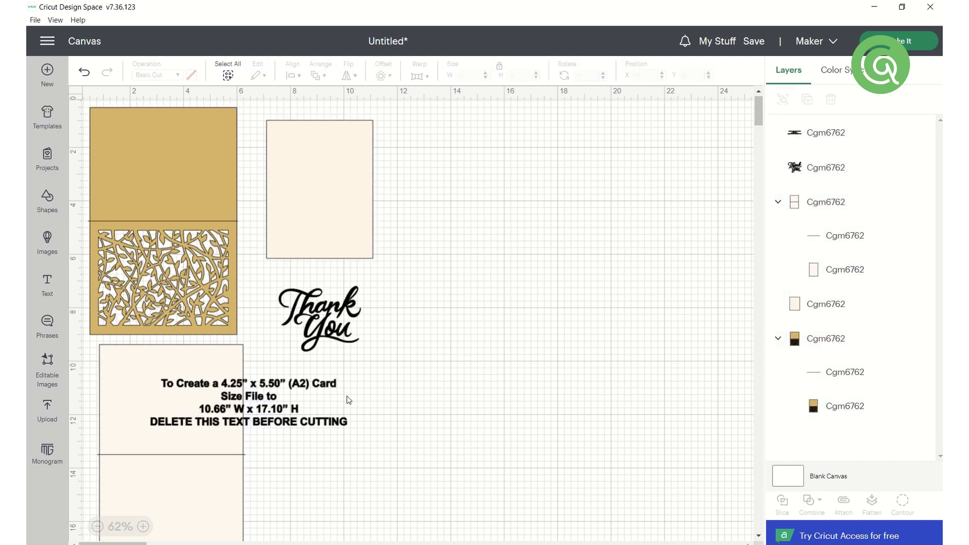
{"action": "left_click", "coordinate": [324, 388]}
{"action": "key", "text": "Delete"}
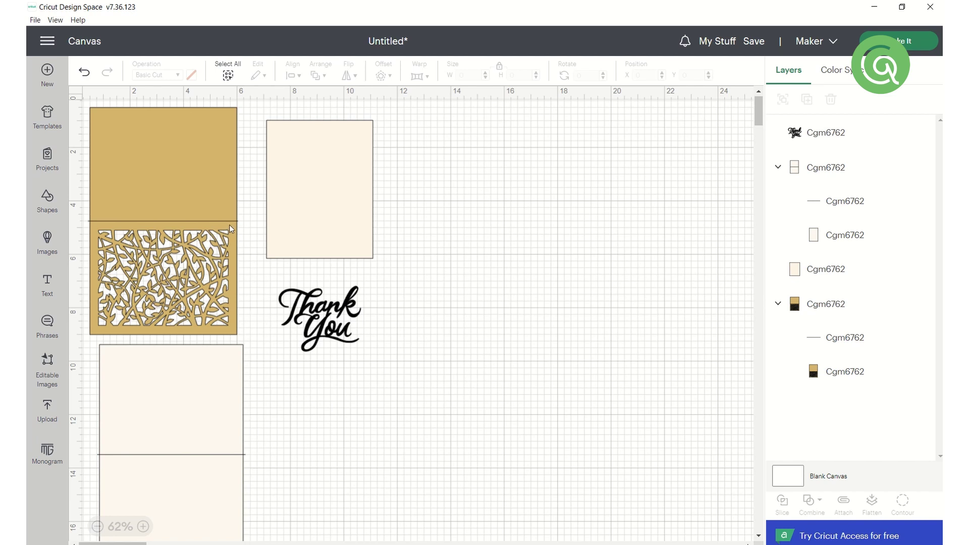
Set both card bases' fold-line layers to the Score operation.
{"action": "left_click", "coordinate": [812, 339]}
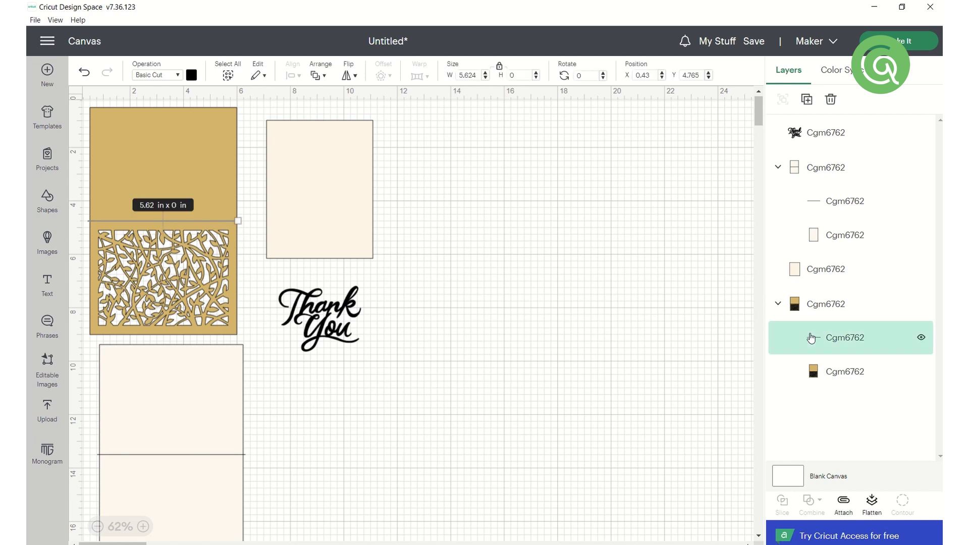
{"action": "left_click", "coordinate": [808, 202], "text": "shift"}
{"action": "left_click", "coordinate": [157, 75]}
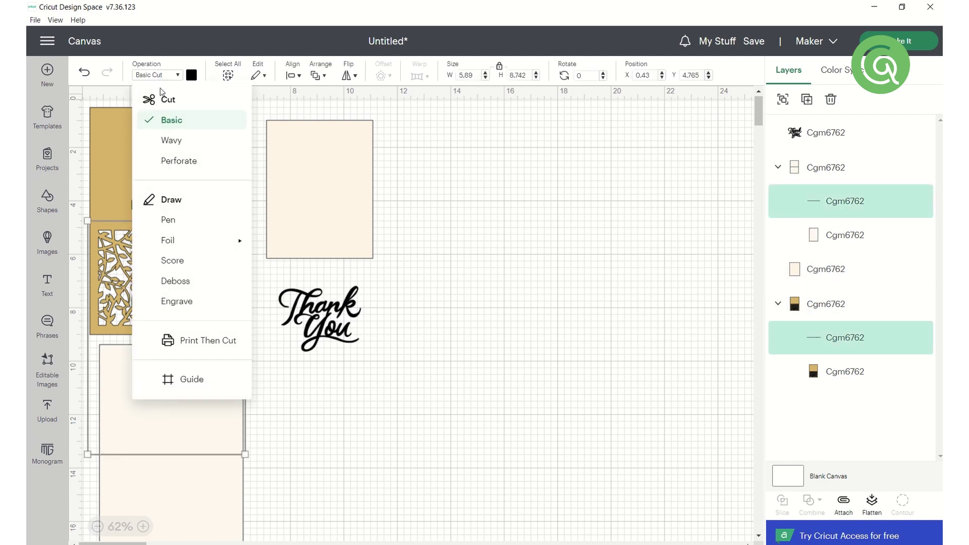
{"action": "left_click", "coordinate": [161, 260]}
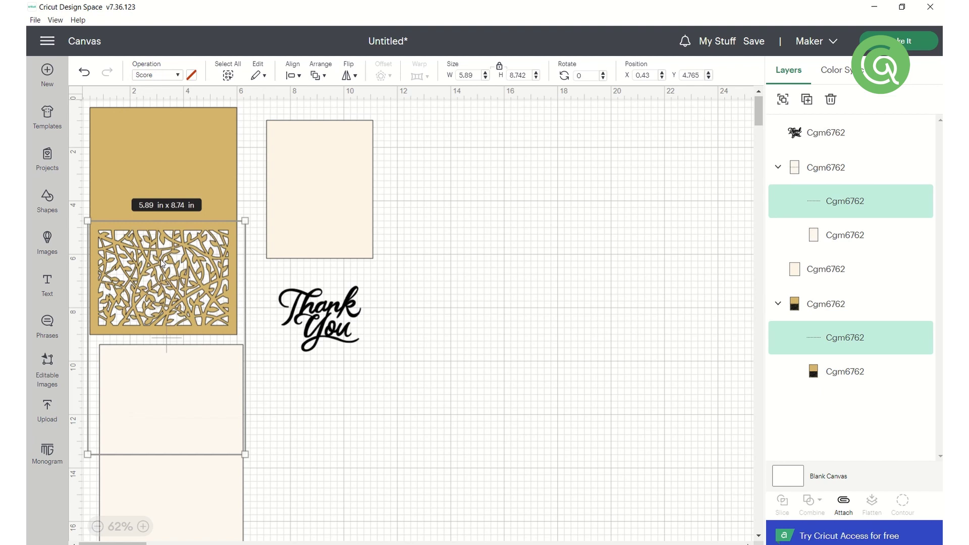
{"action": "left_click", "coordinate": [352, 425]}
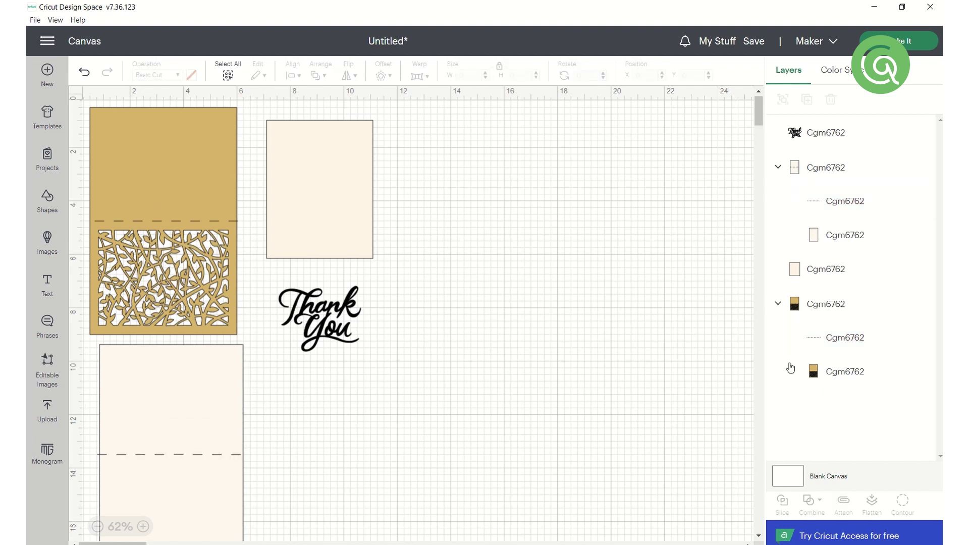
Delete the gold card's score line, then undo to restore it.
{"action": "left_click", "coordinate": [827, 345]}
{"action": "key", "text": "Delete"}
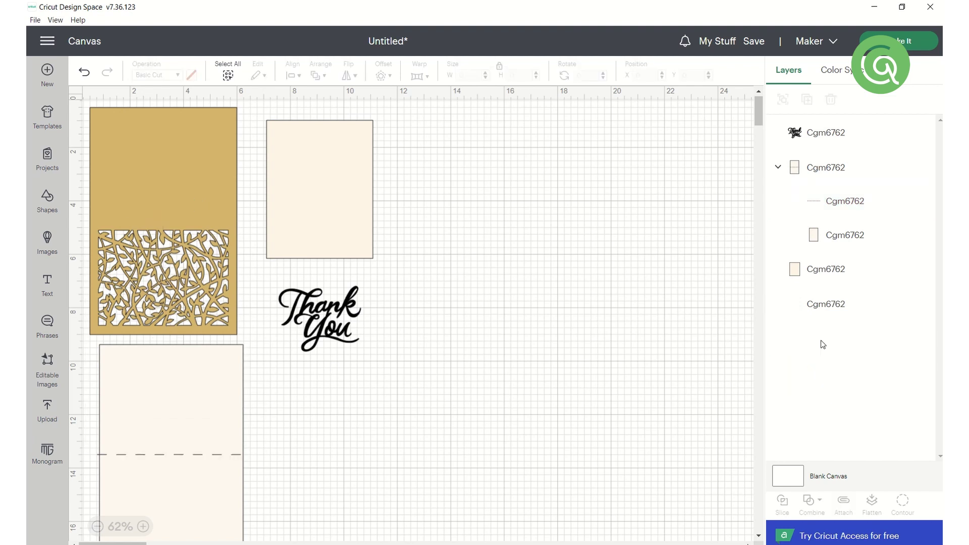
{"action": "key", "text": "ctrl+z"}
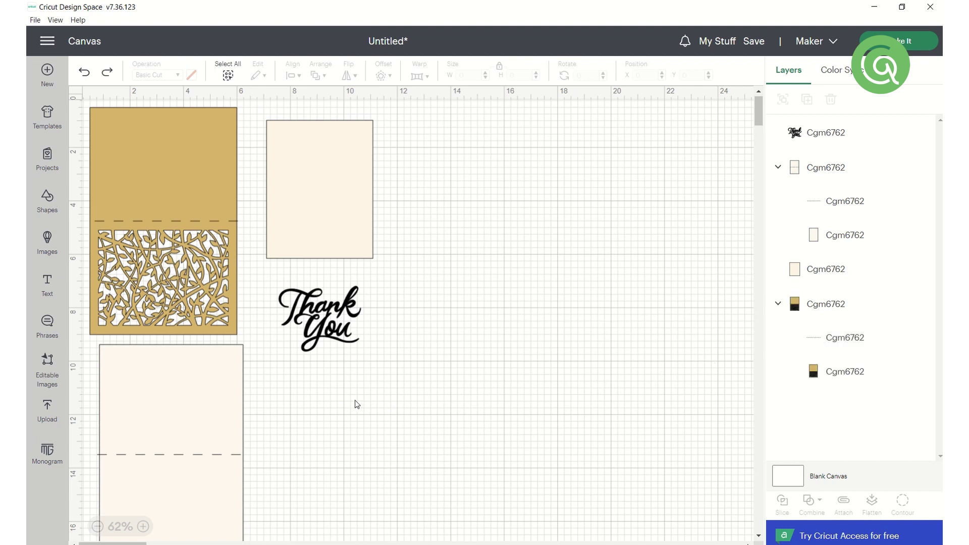
Attach the bottom card and the gold card each to its own score line.
{"action": "key", "text": "ctrl+shift+a"}
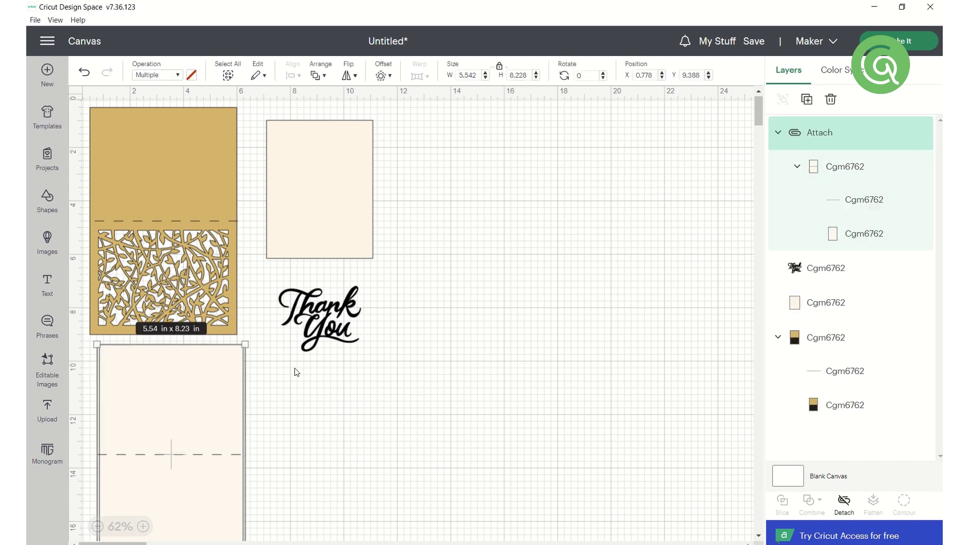
{"action": "left_click", "coordinate": [253, 207]}
{"action": "left_click", "coordinate": [171, 266]}
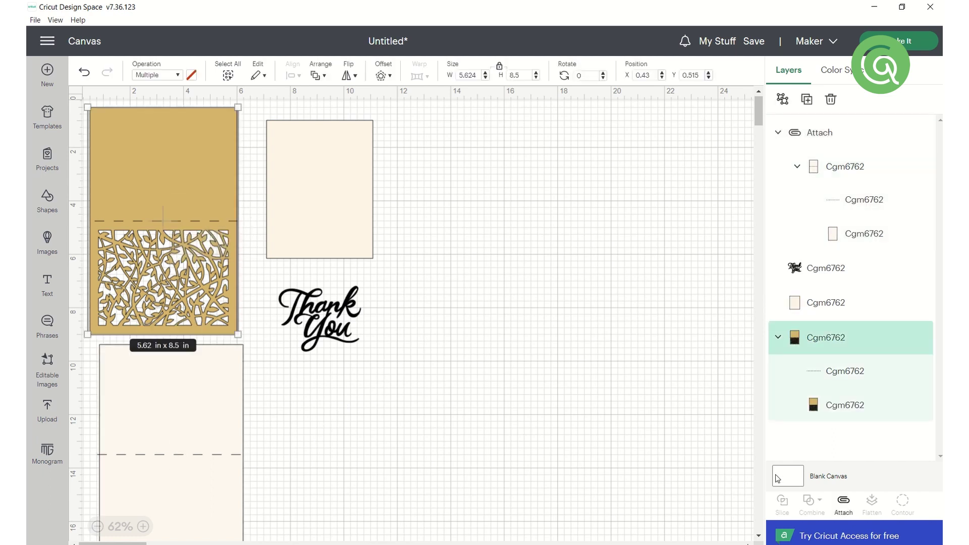
{"action": "left_click", "coordinate": [843, 502]}
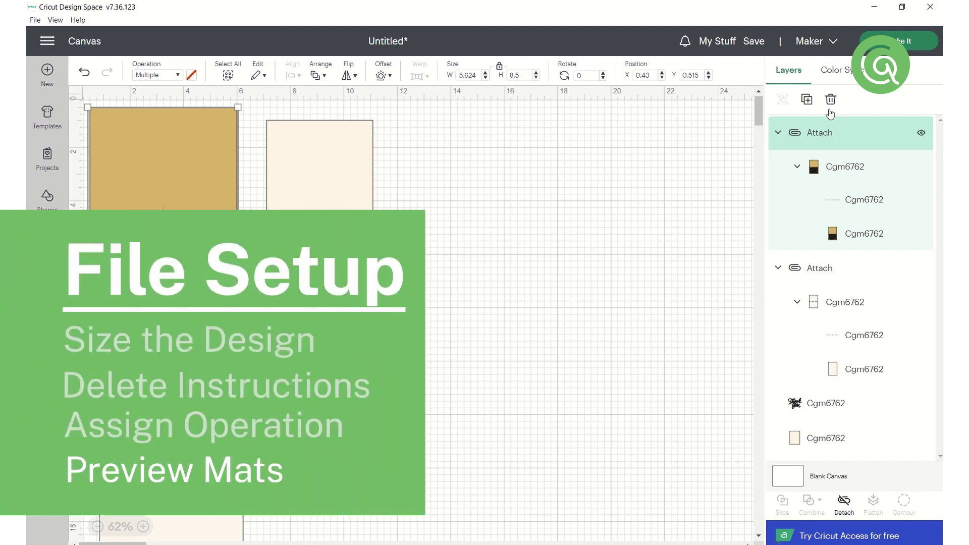
Send the design to Make It and preview mats 2, 3 and 4.
{"action": "left_click", "coordinate": [904, 42]}
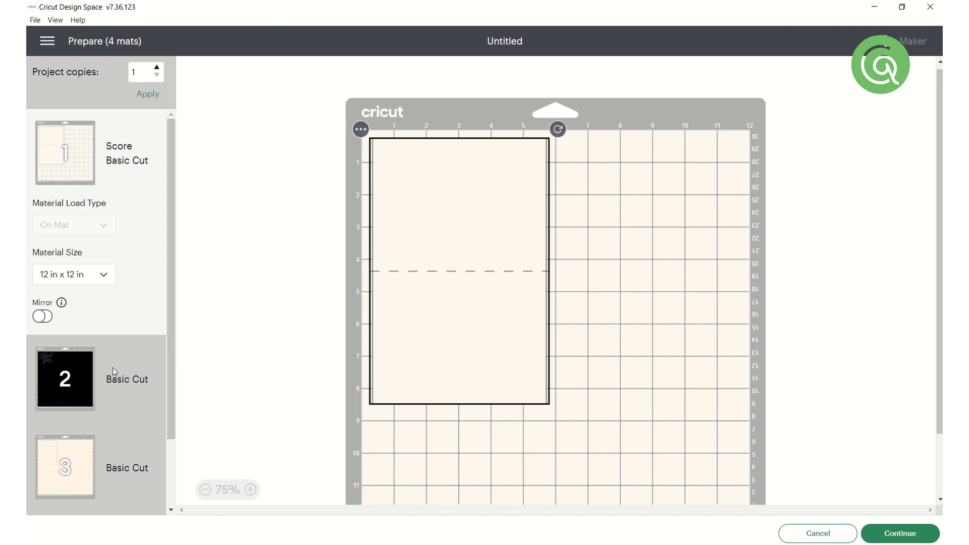
{"action": "left_click", "coordinate": [113, 368]}
{"action": "scroll", "coordinate": [113, 370], "scroll_direction": "down", "scroll_amount": 3}
{"action": "left_click", "coordinate": [114, 372]}
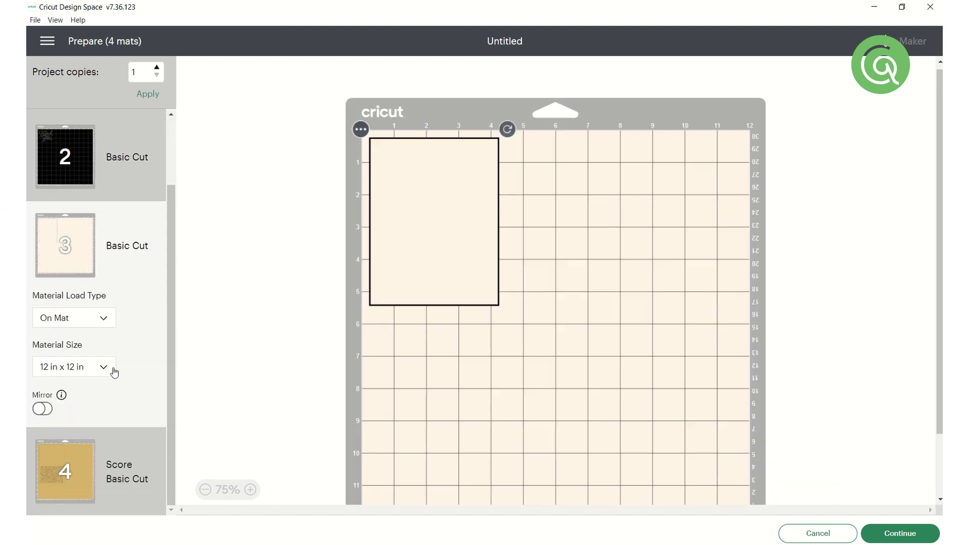
{"action": "left_click", "coordinate": [120, 448]}
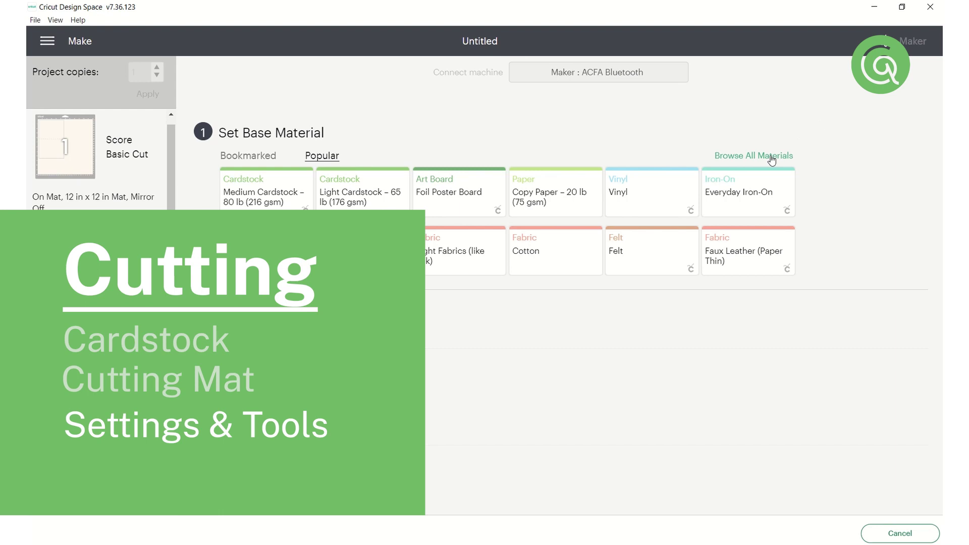
Choose Light Cardstock – 65 lb (176 gsm) as the material, keeping Default pressure.
{"action": "left_click", "coordinate": [771, 160]}
{"action": "left_click", "coordinate": [692, 101]}
{"action": "type", "text": "cardstock"}
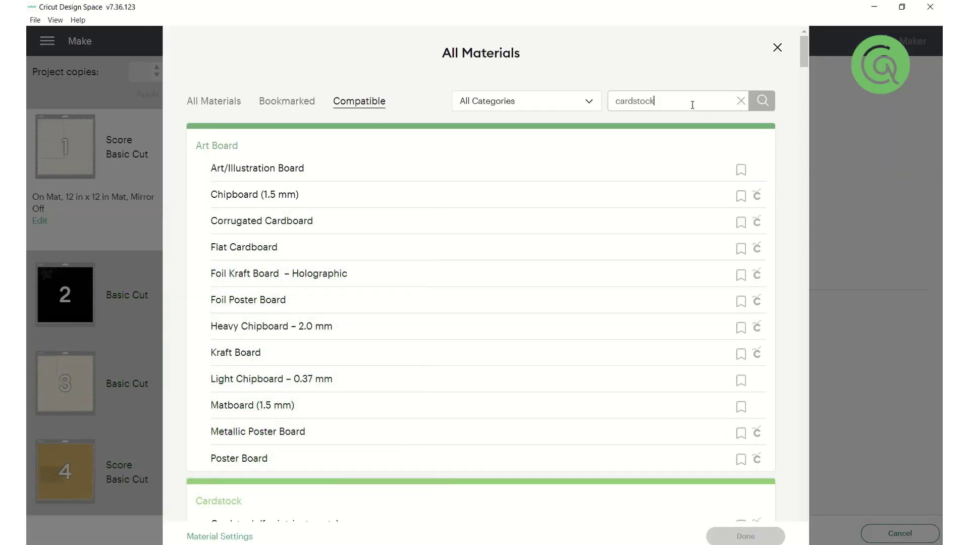
{"action": "key", "text": "Return"}
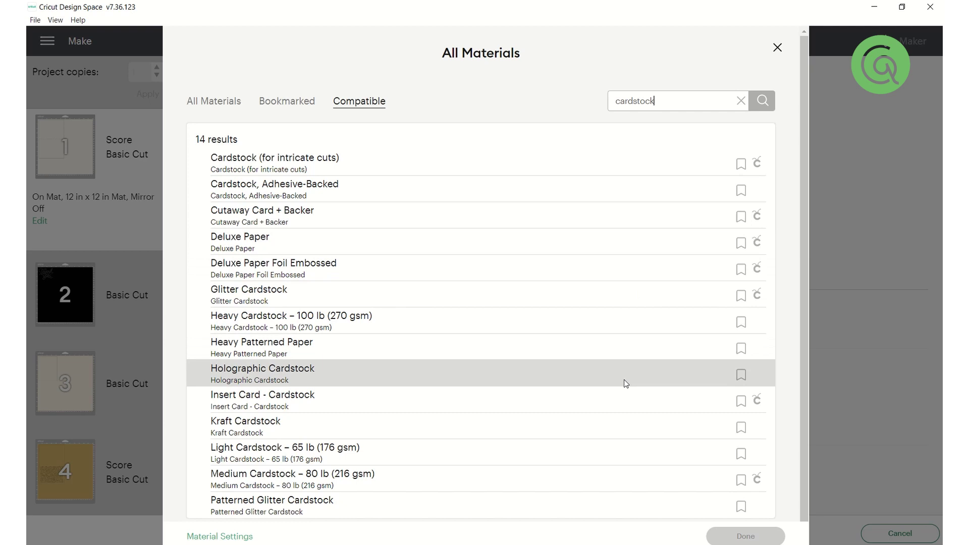
{"action": "left_click", "coordinate": [616, 449]}
{"action": "left_click", "coordinate": [715, 536]}
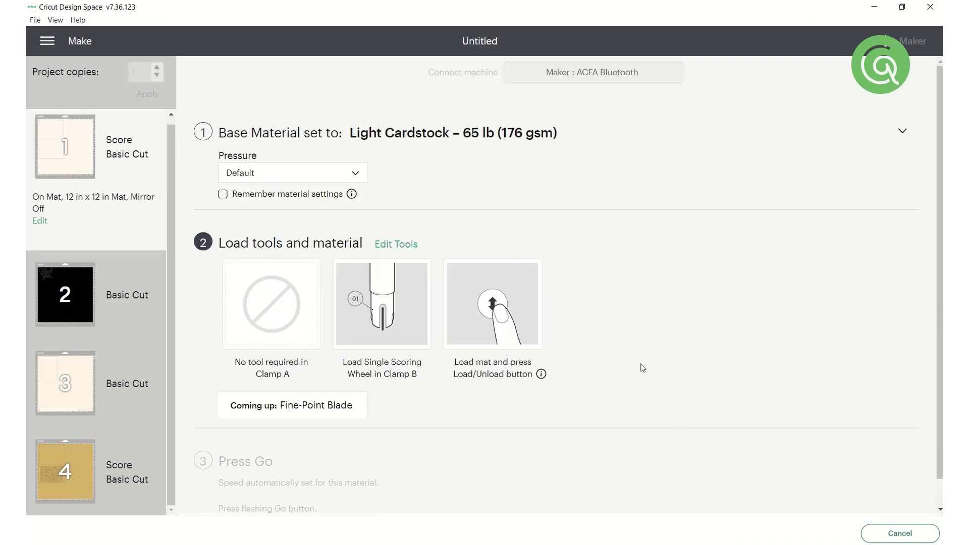
{"action": "left_click", "coordinate": [356, 176]}
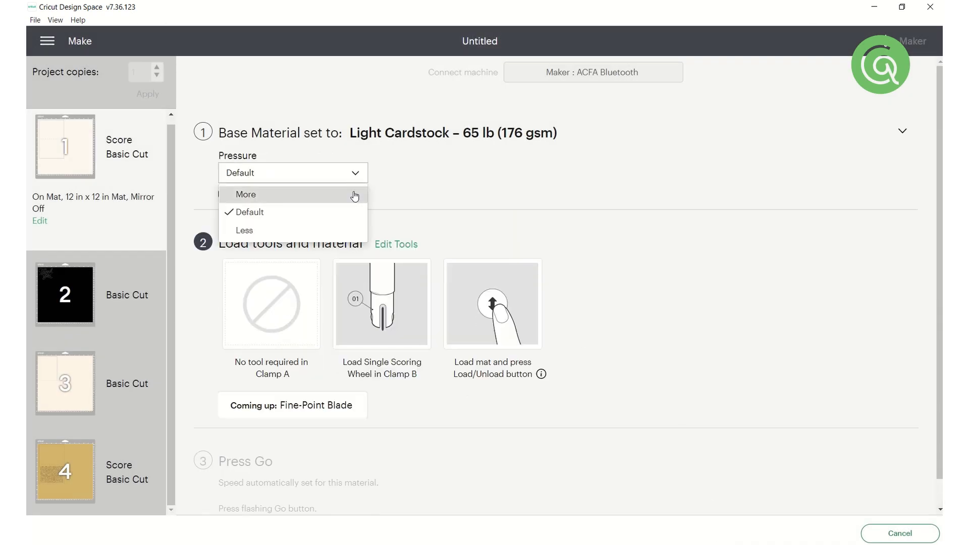
{"action": "left_click", "coordinate": [386, 229]}
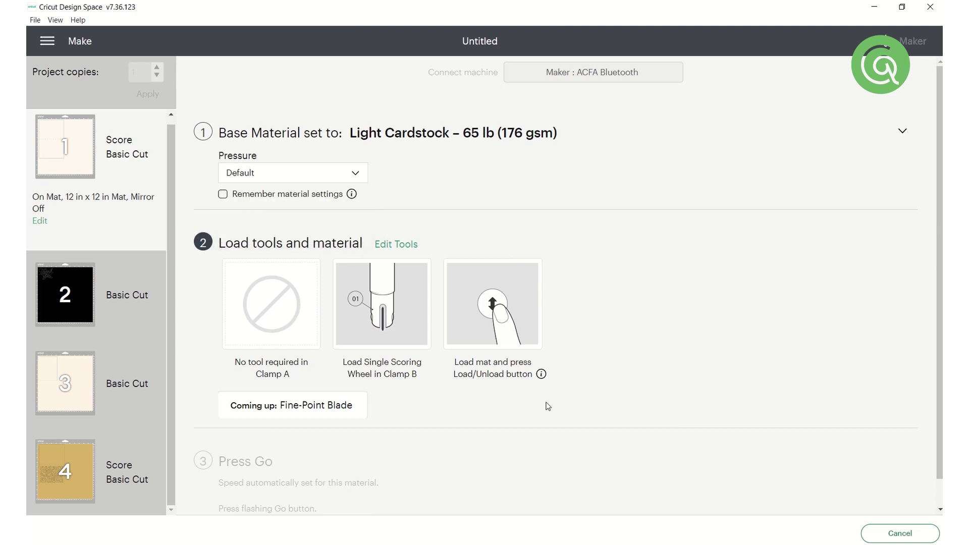